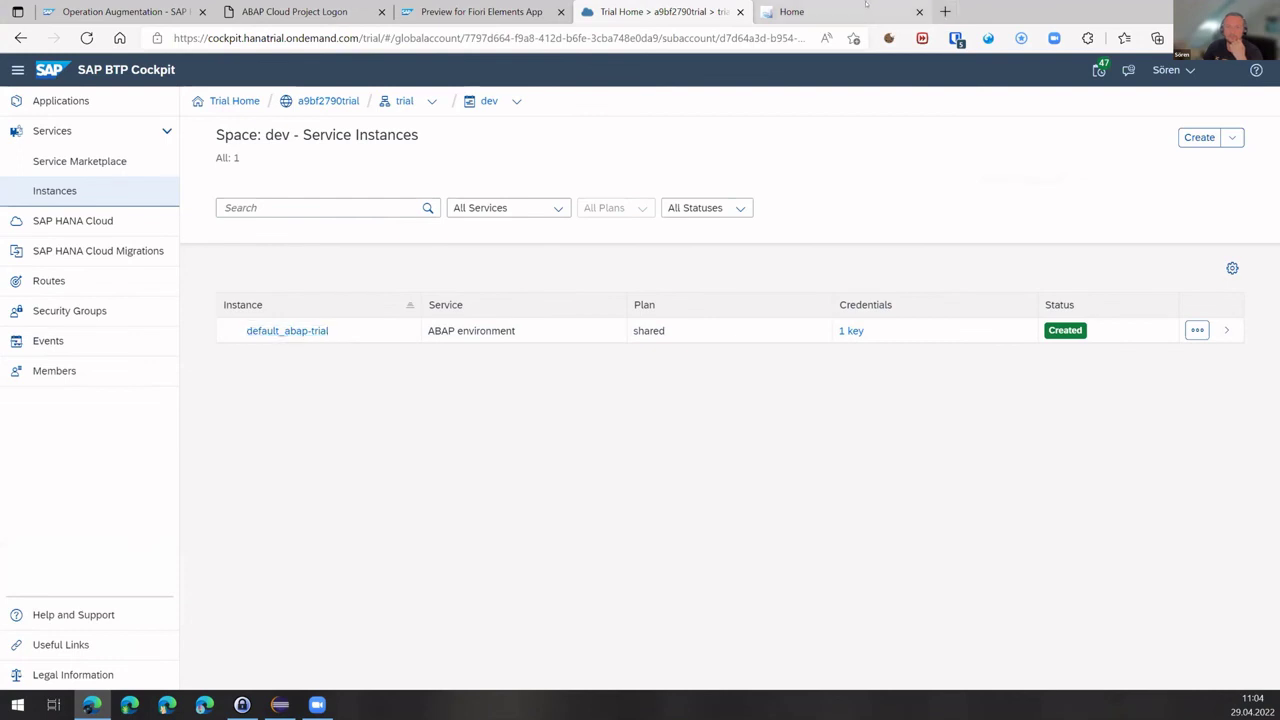
# Open the Translations project (YSSC_TRANSLATION) in the Maintain Translations app from the ABAP environment's home page.
pyautogui.click(800, 11)
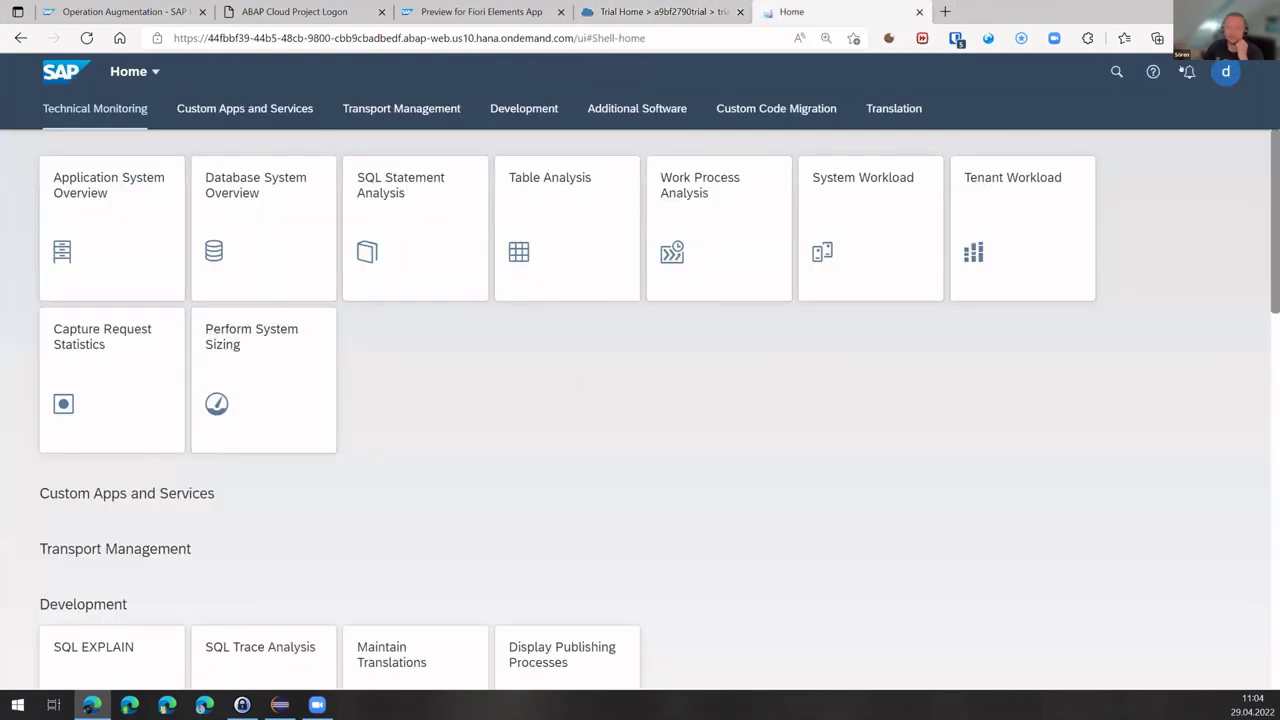
pyautogui.scroll(-9, 445, 623)
pyautogui.scroll(2, 445, 623)
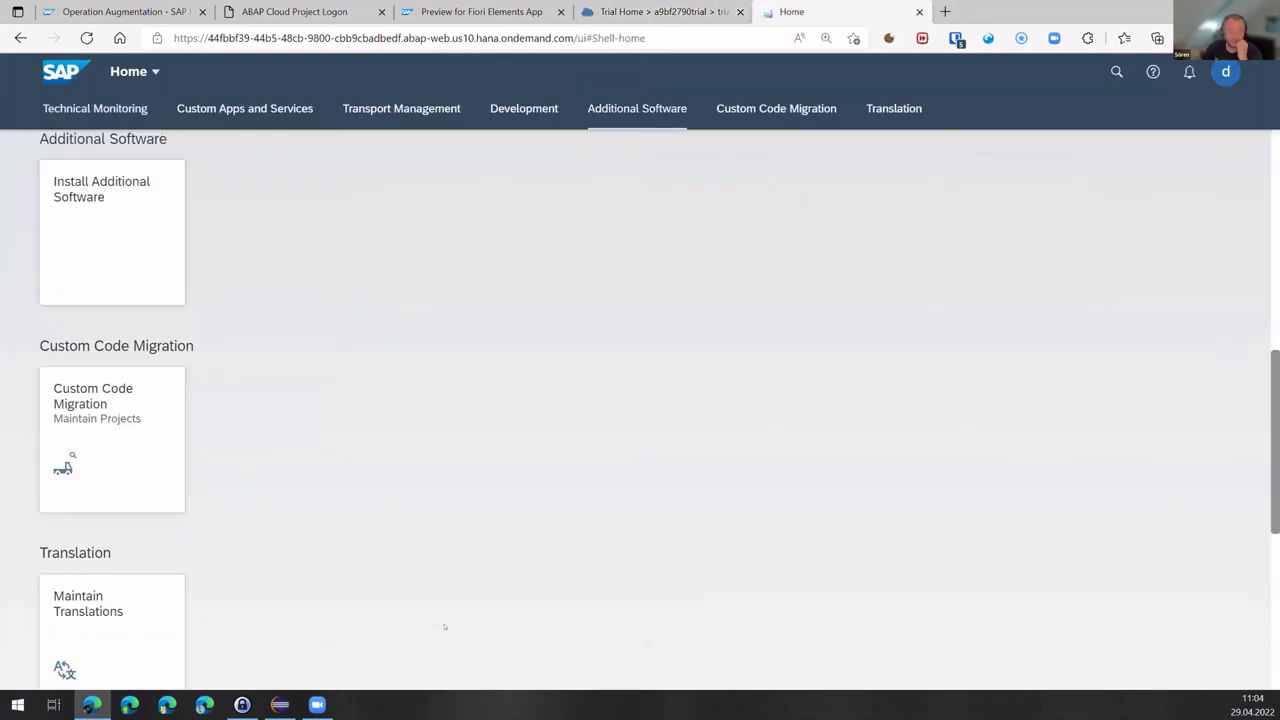
pyautogui.scroll(-2, 355, 604)
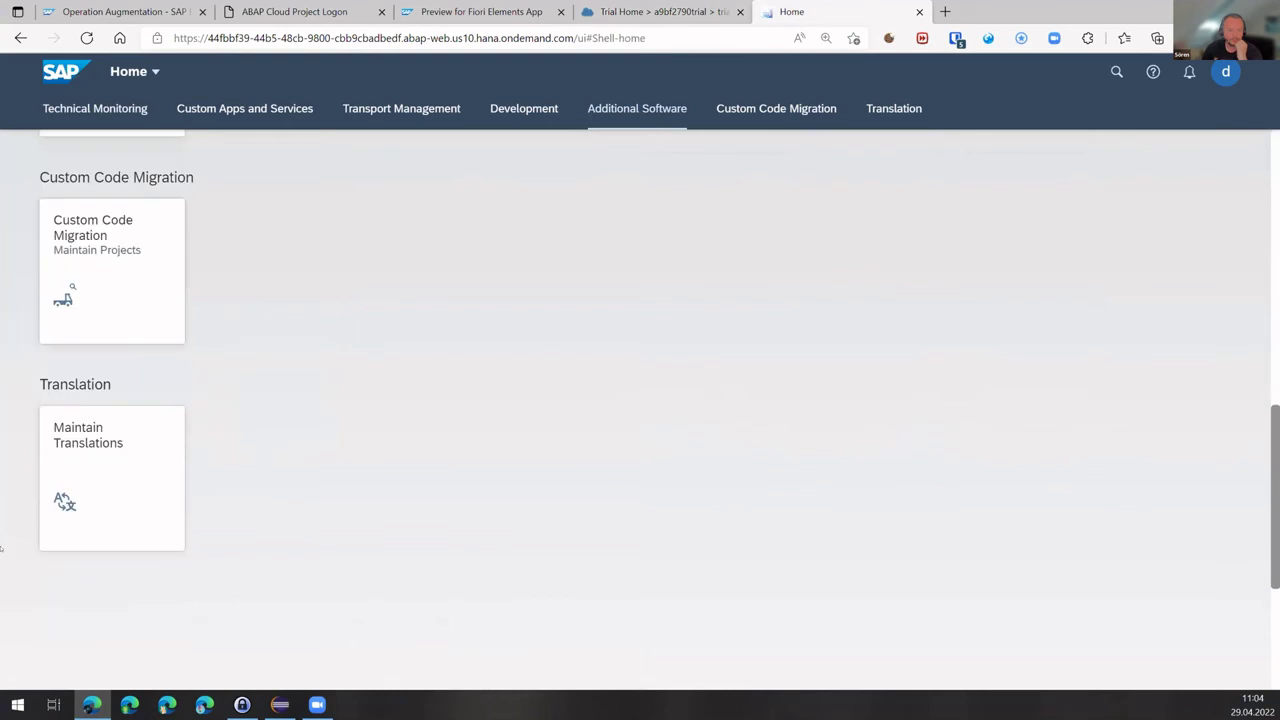
pyautogui.click(125, 438)
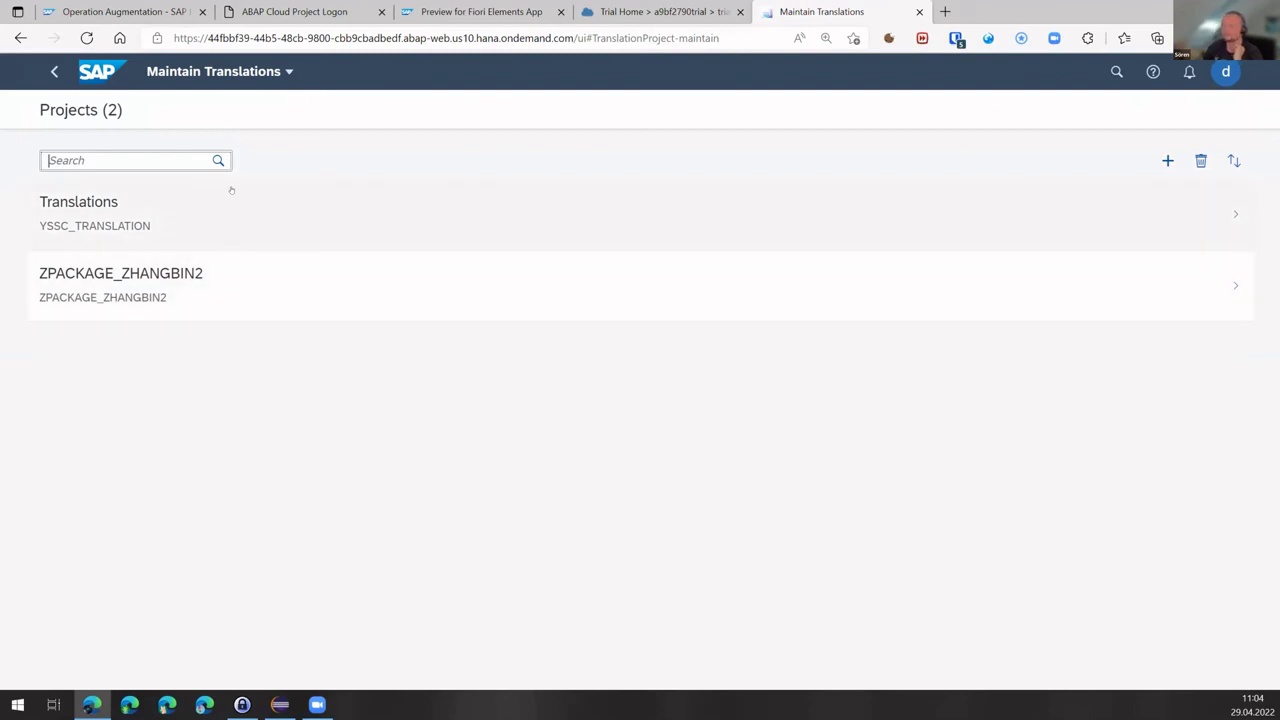
pyautogui.click(231, 192)
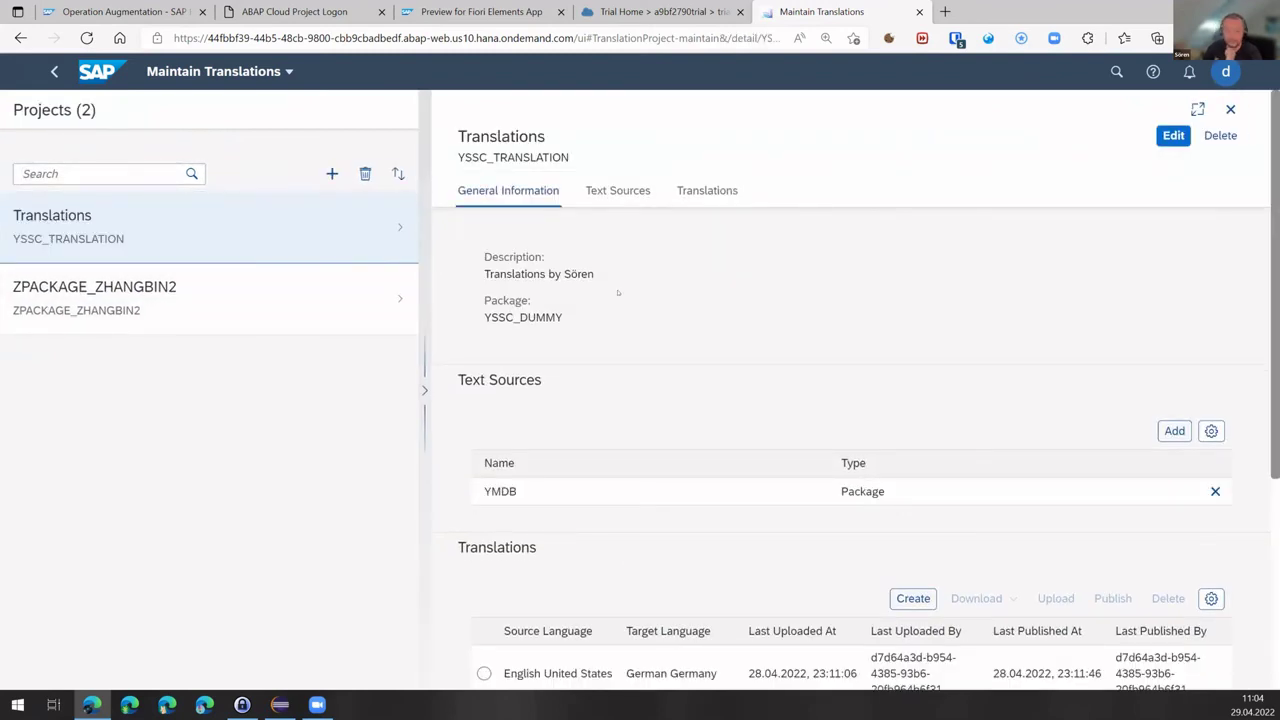
# Examine the project's general information, text sources and existing translations.
pyautogui.scroll(-1, 834, 294)
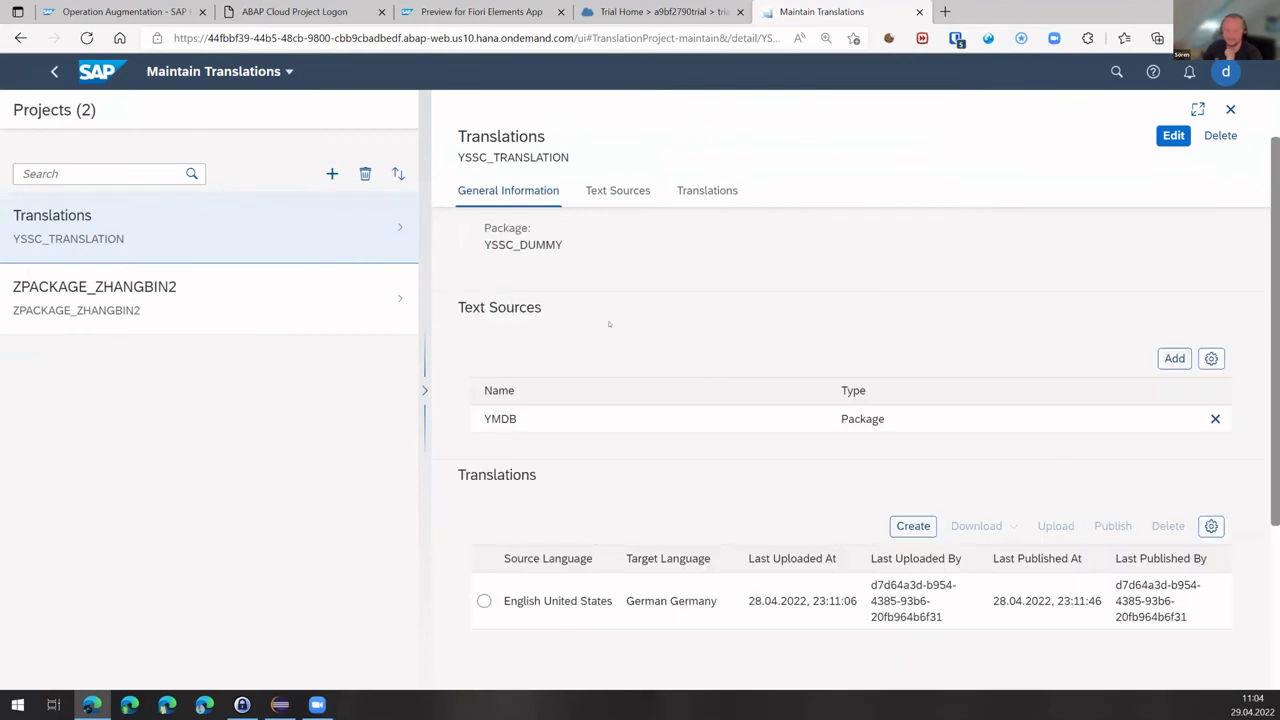
pyautogui.scroll(1, 594, 324)
pyautogui.scroll(-3, 562, 318)
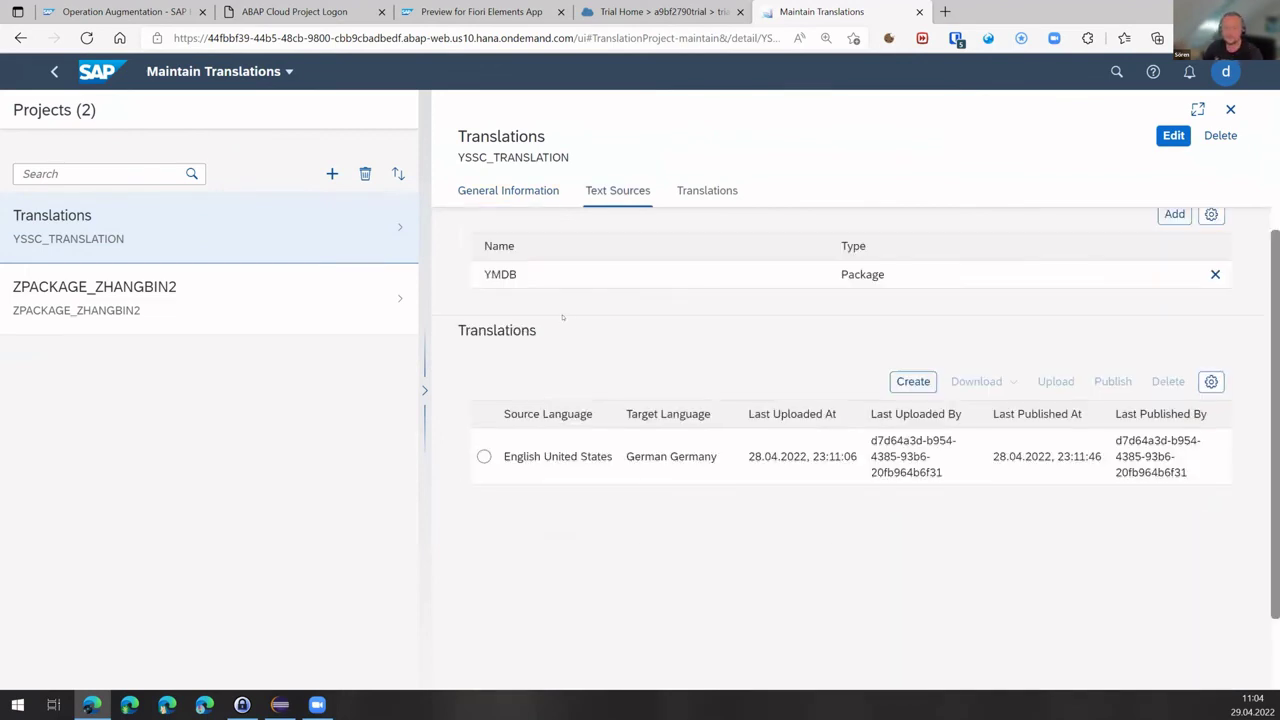
pyautogui.scroll(2, 562, 318)
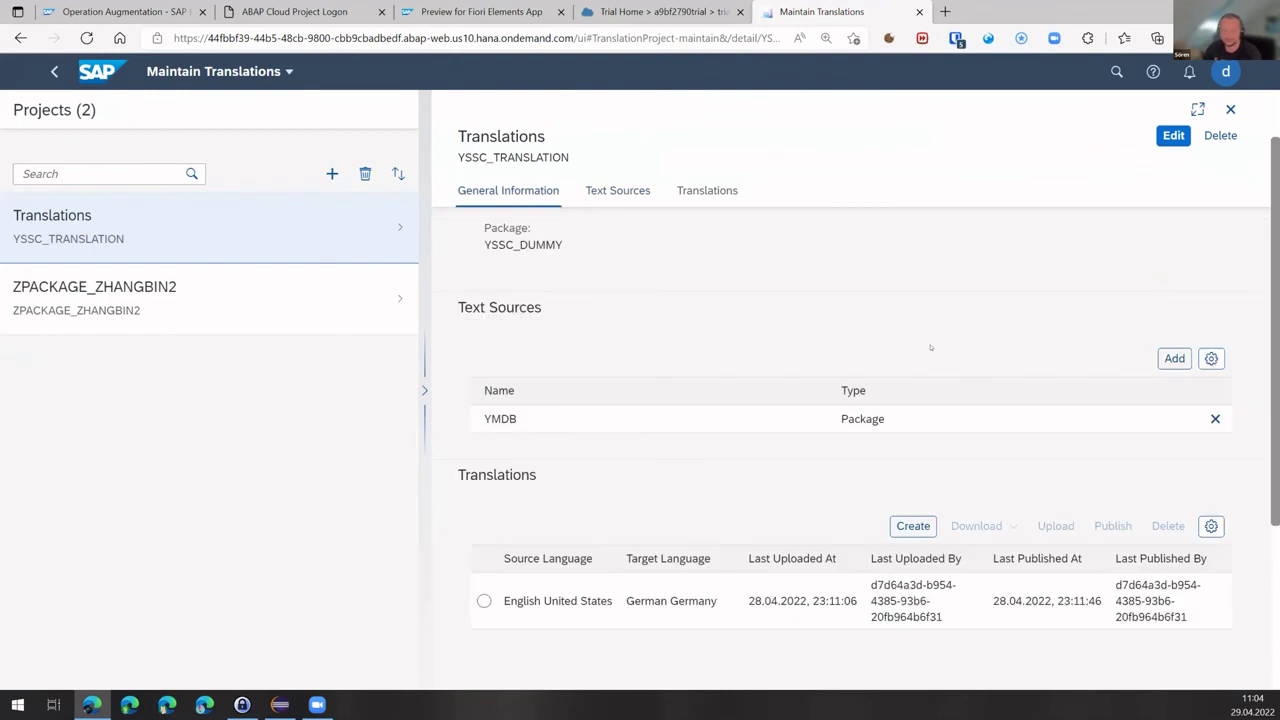
pyautogui.scroll(-1, 852, 358)
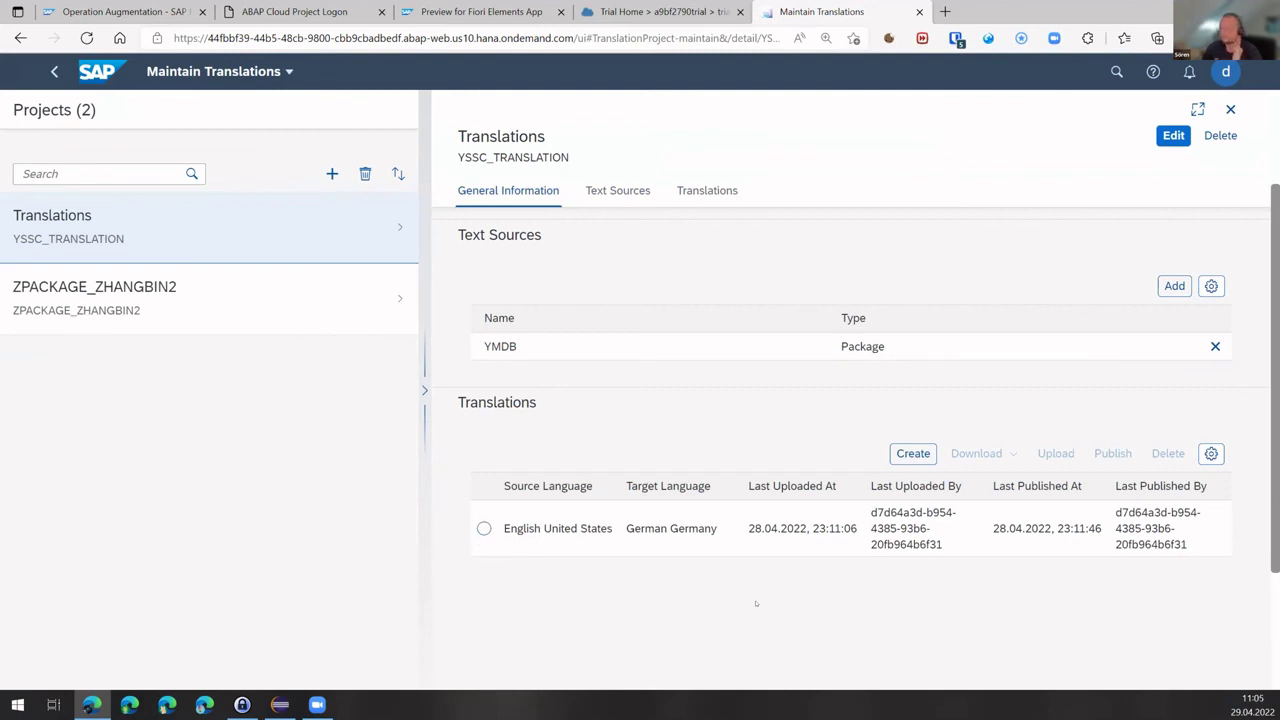
pyautogui.scroll(2, 756, 603)
pyautogui.scroll(-4, 507, 414)
pyautogui.scroll(4, 507, 414)
pyautogui.scroll(-3, 507, 414)
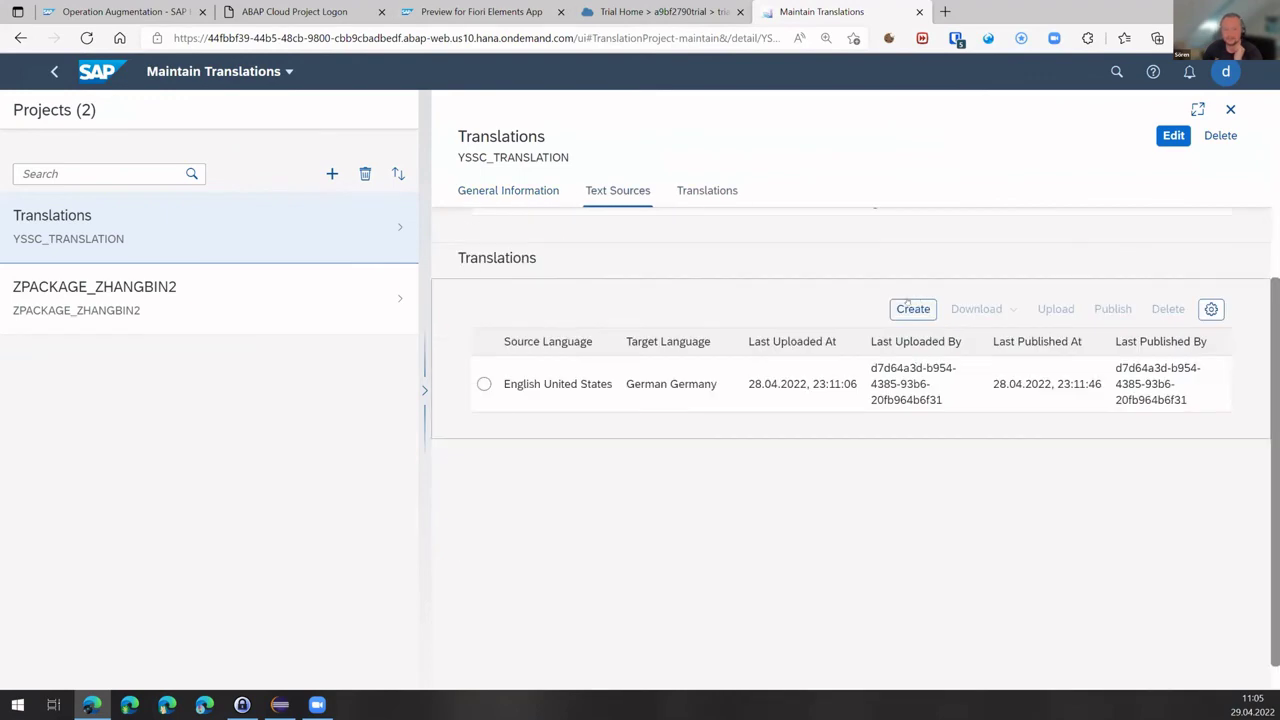
# Download all texts of the English United States to German Germany translation.
pyautogui.click(913, 309)
pyautogui.click(735, 447)
pyautogui.click(485, 384)
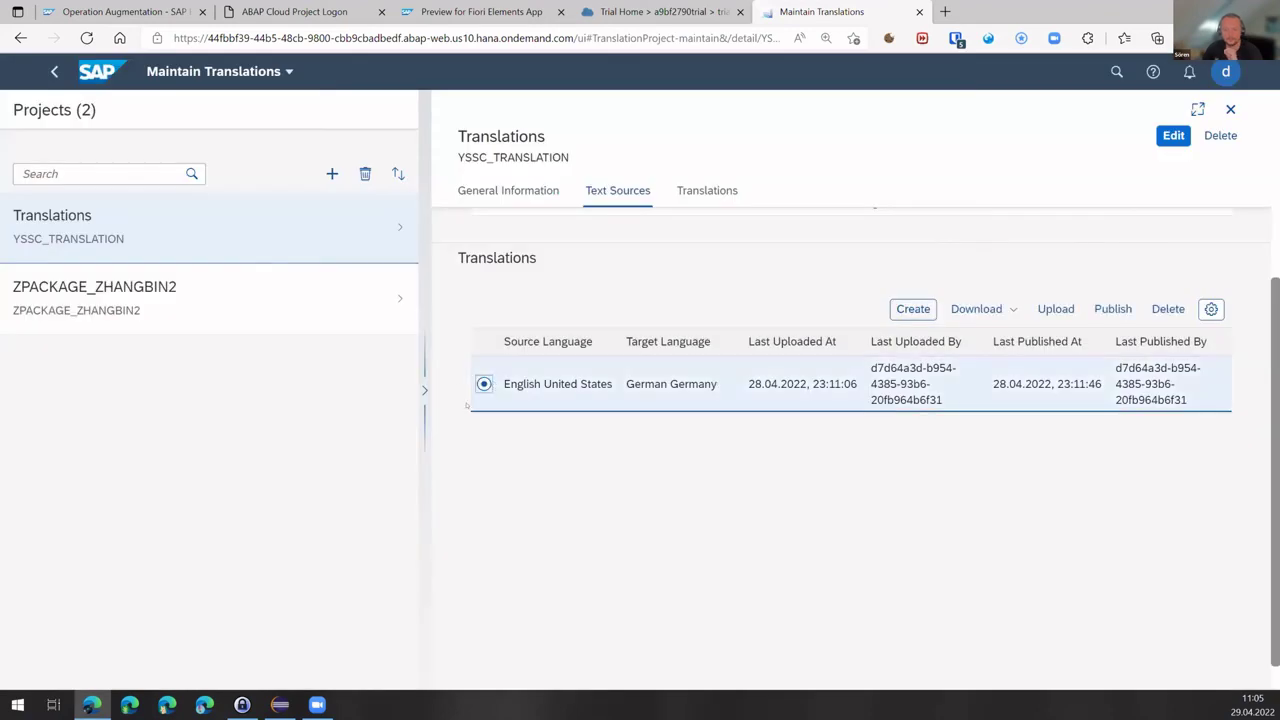
pyautogui.click(985, 309)
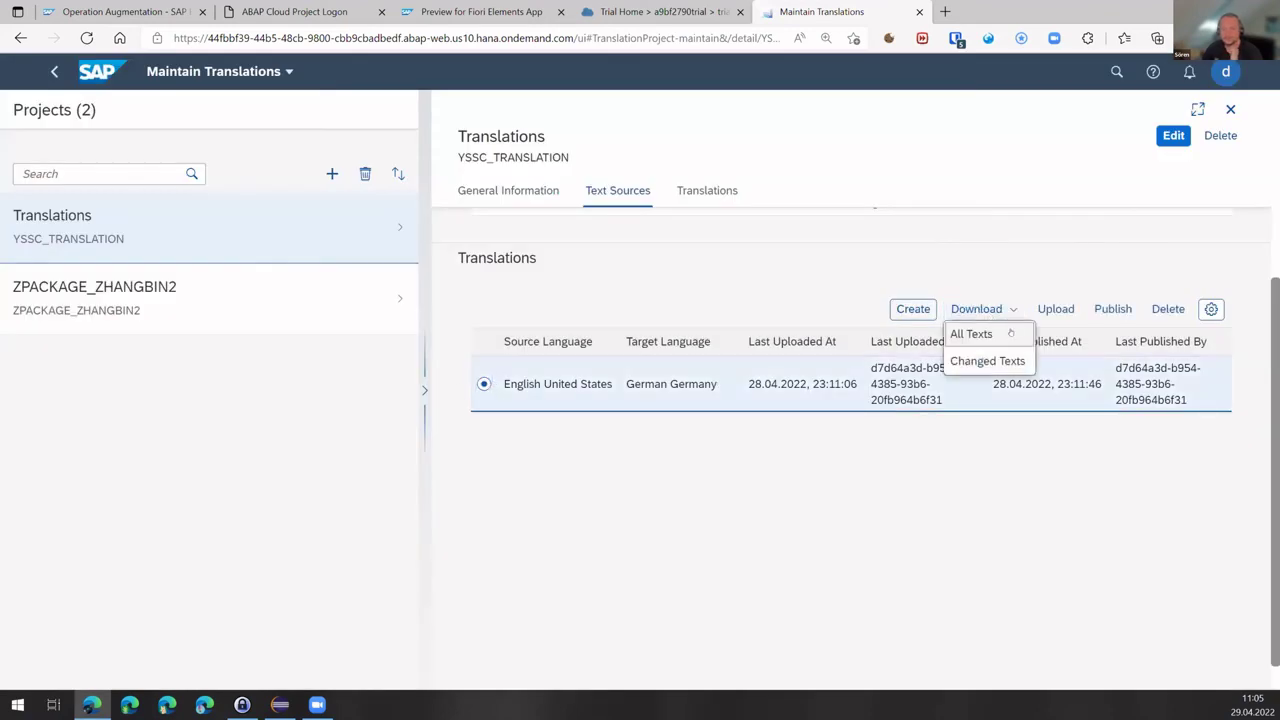
pyautogui.click(990, 336)
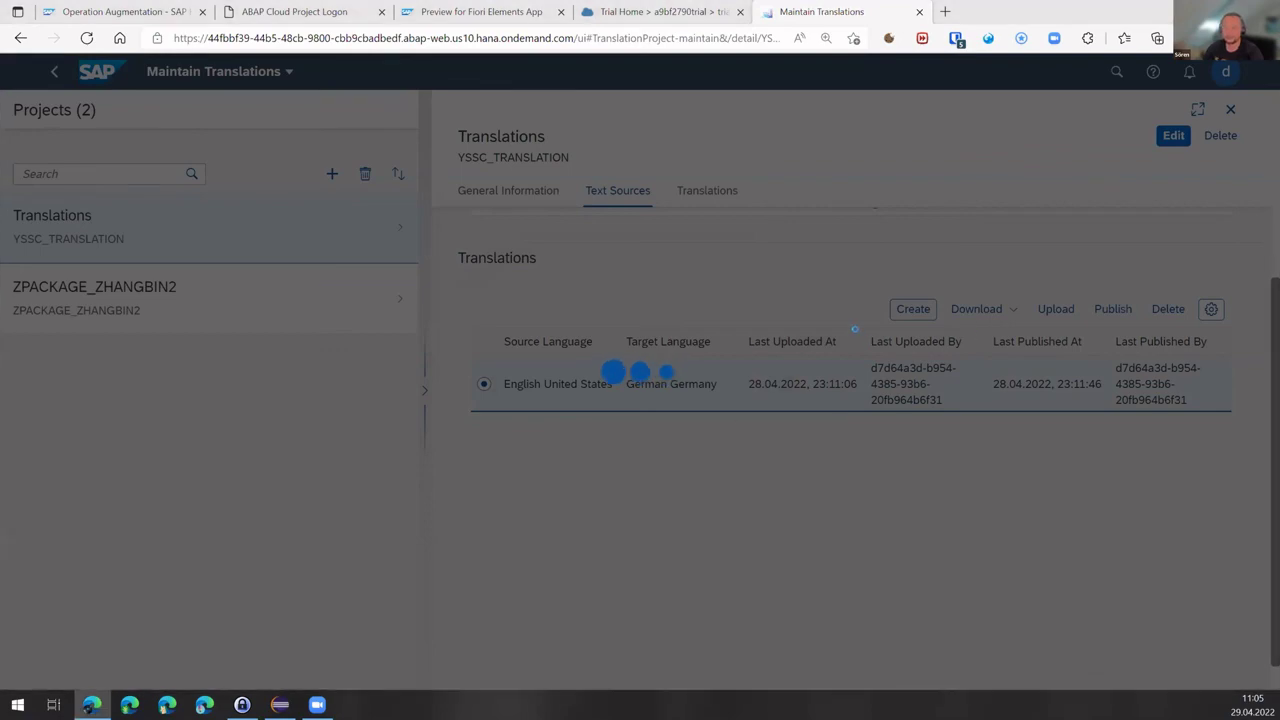
# Open the downloaded YSSC_TRANSLATION.xlf in a maximized text editor window and look through its translation units.
pyautogui.press('super+e')
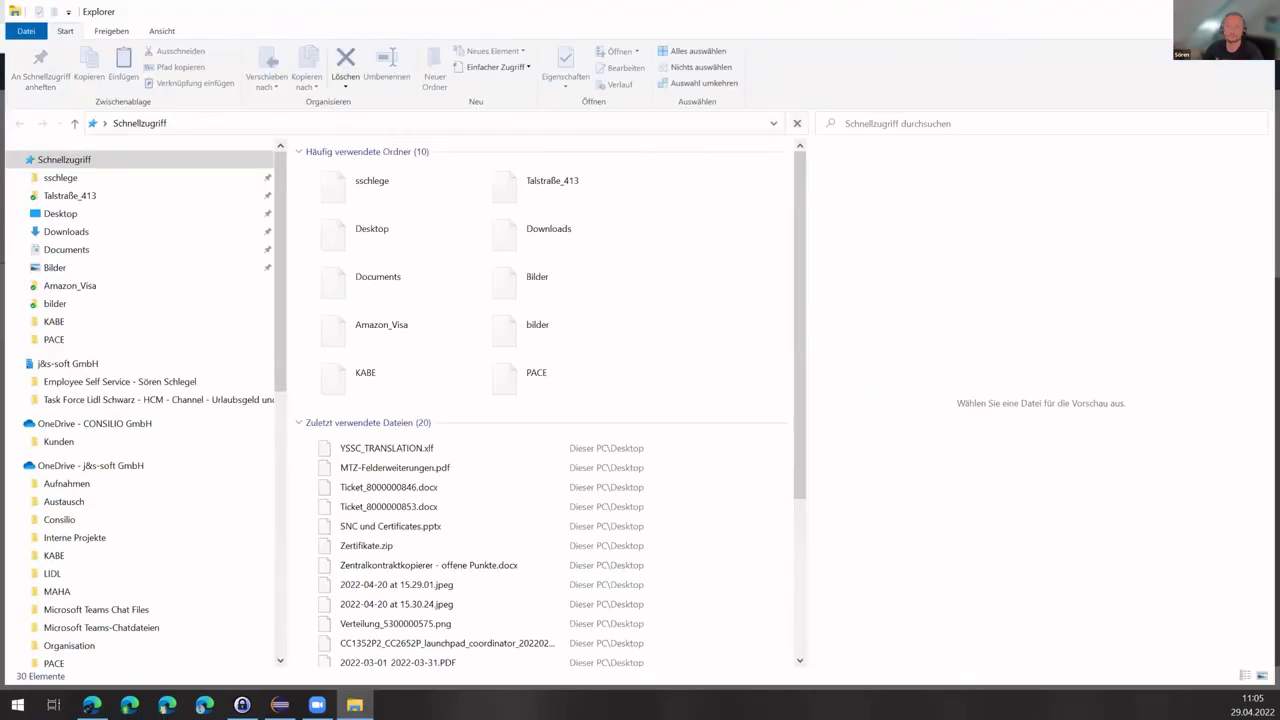
pyautogui.hotkey('alt', 'F4')
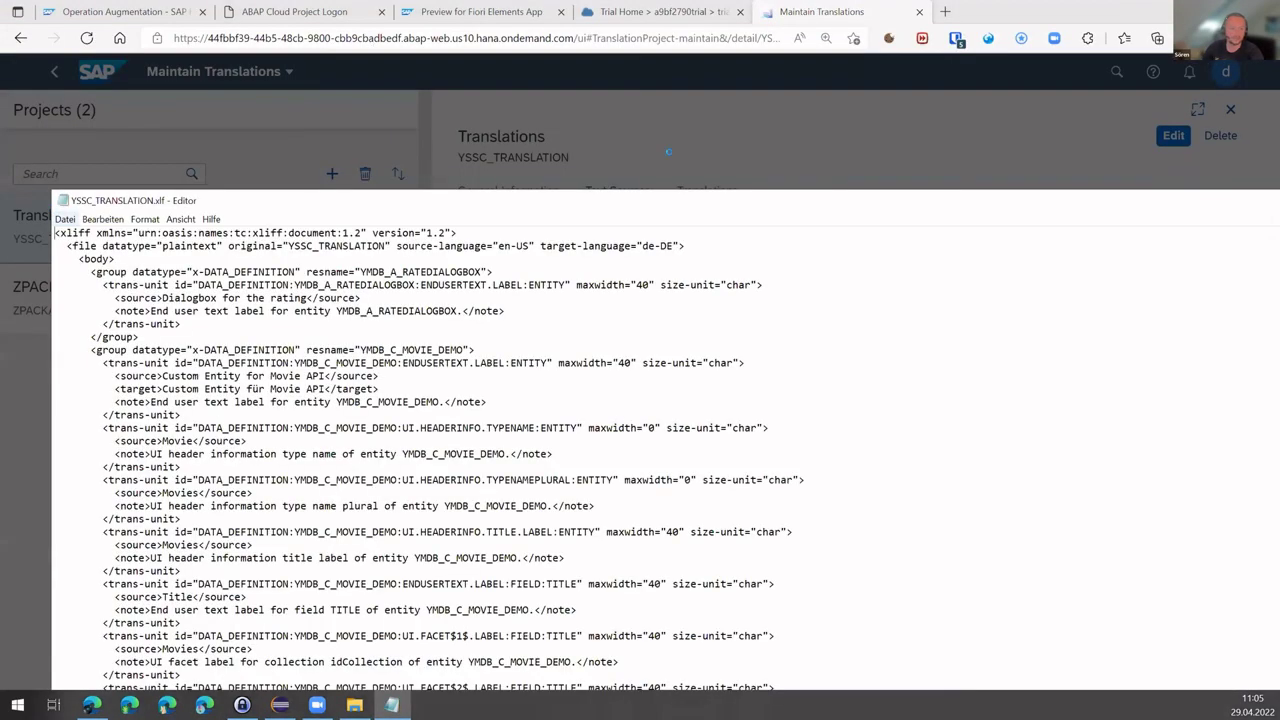
pyautogui.doubleClick(655, 204)
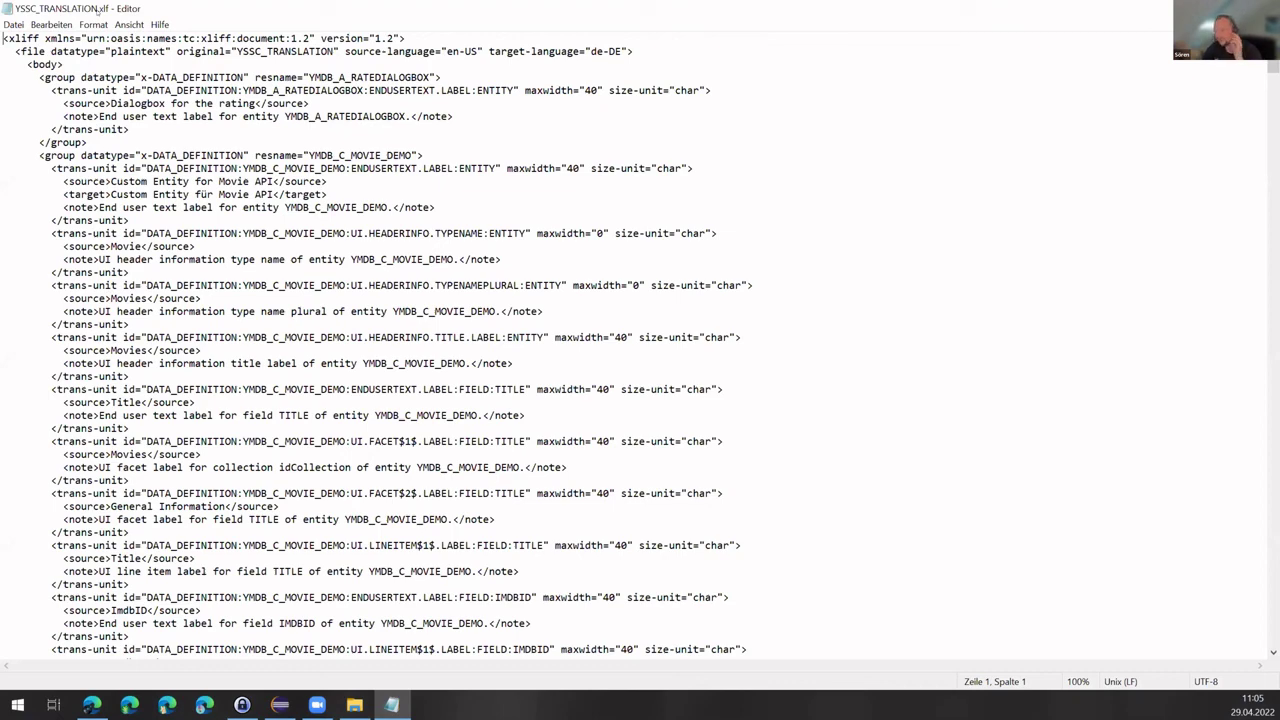
pyautogui.moveTo(64, 103); pyautogui.dragTo(477, 99)
pyautogui.scroll(-11, 640, 350)
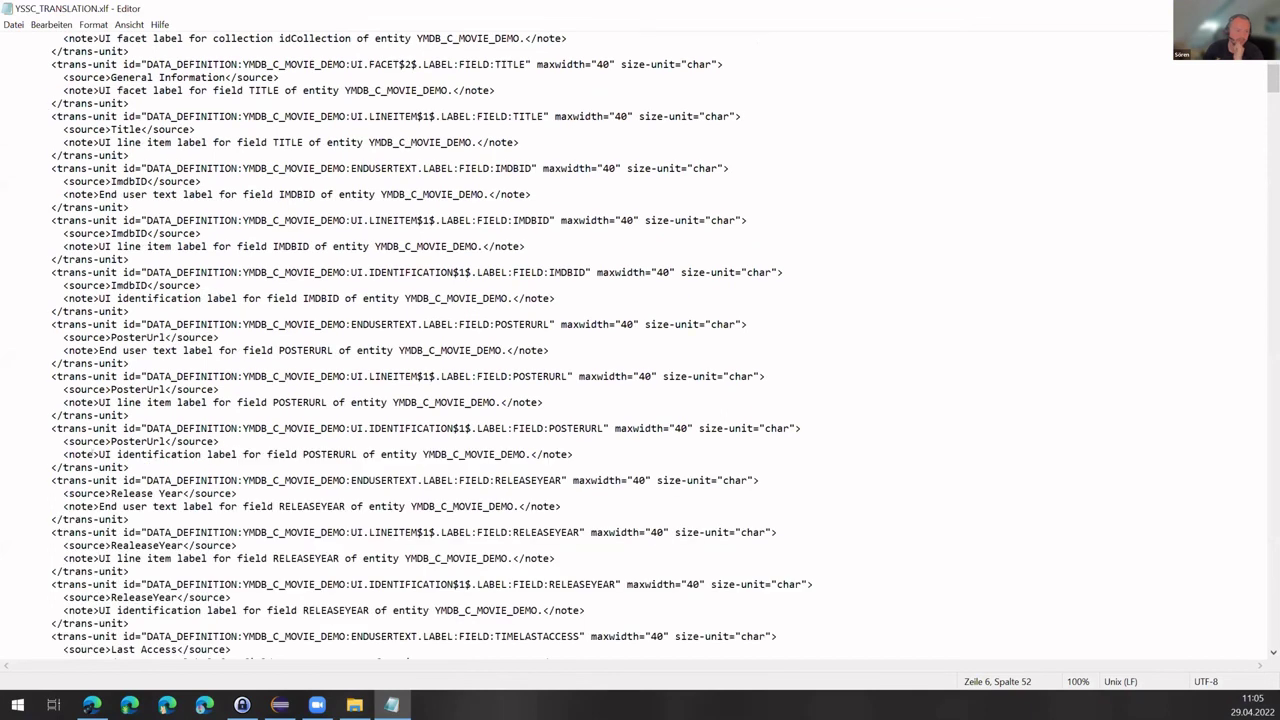
# Duplicate the PosterUrl source line below itself in the UI identification label unit for field POSTERURL of YMDB_C_MOVIE_DEMO.
pyautogui.moveTo(63, 441); pyautogui.dragTo(263, 440)
pyautogui.click(264, 436)
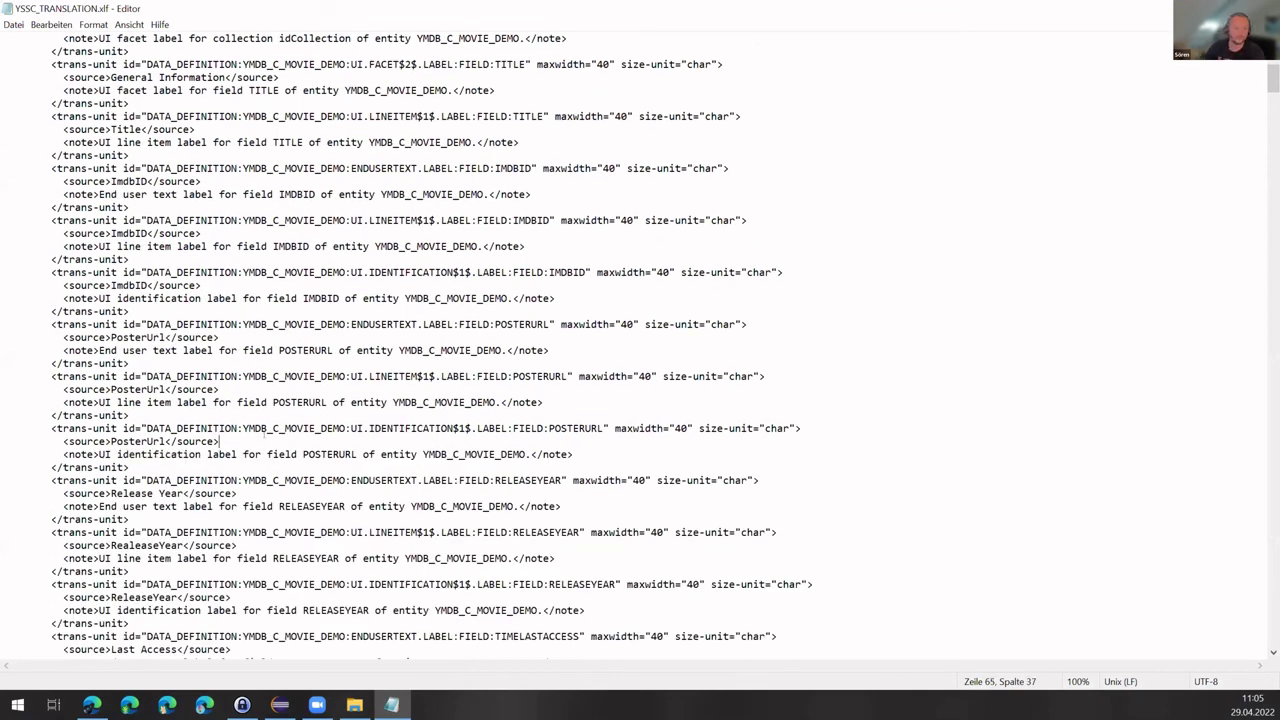
pyautogui.hotkey('shift', 'Home')
pyautogui.hotkey('ctrl', 'c')
pyautogui.press('End')
pyautogui.press('Return')
pyautogui.hotkey('ctrl', 'v')
pyautogui.hotkey('shift', 'Home')
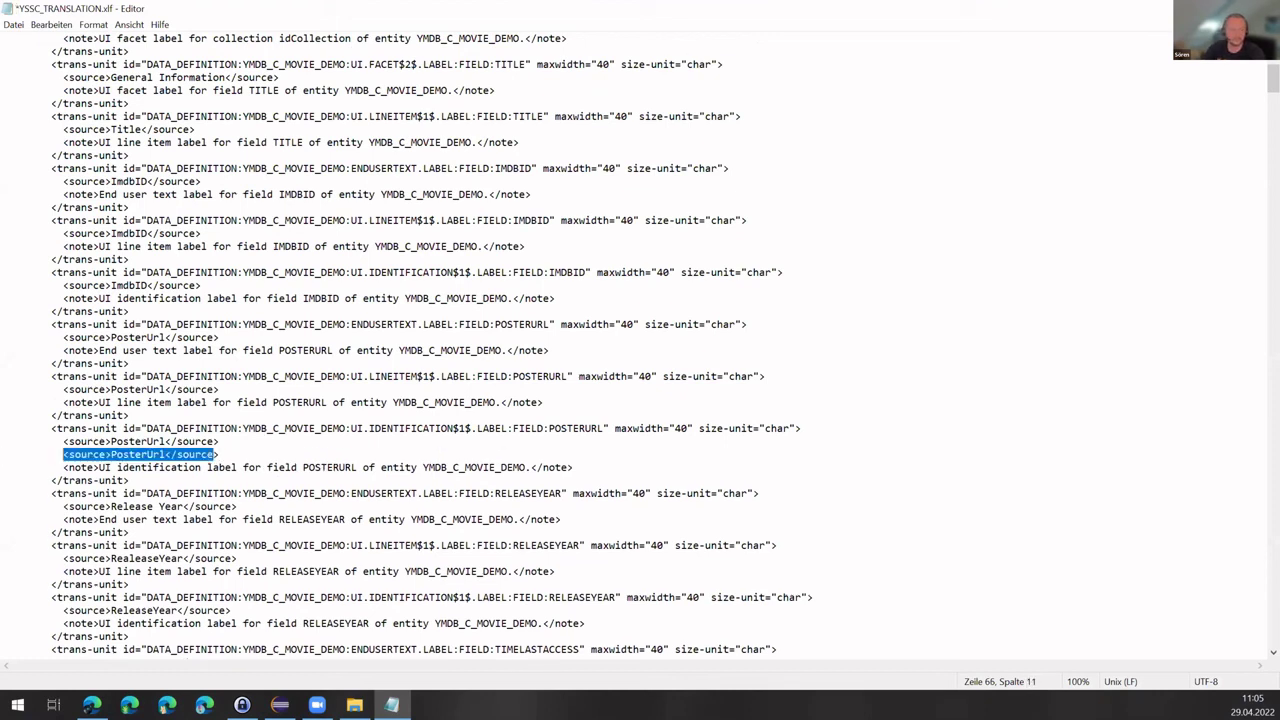
# Change the opening and closing tags of the duplicated PosterUrl line from source to target.
pyautogui.moveTo(218, 454); pyautogui.dragTo(177, 454)
pyautogui.write('target')
pyautogui.click(153, 454)
pyautogui.moveTo(106, 454); pyautogui.dragTo(69, 454)
pyautogui.write('taer')
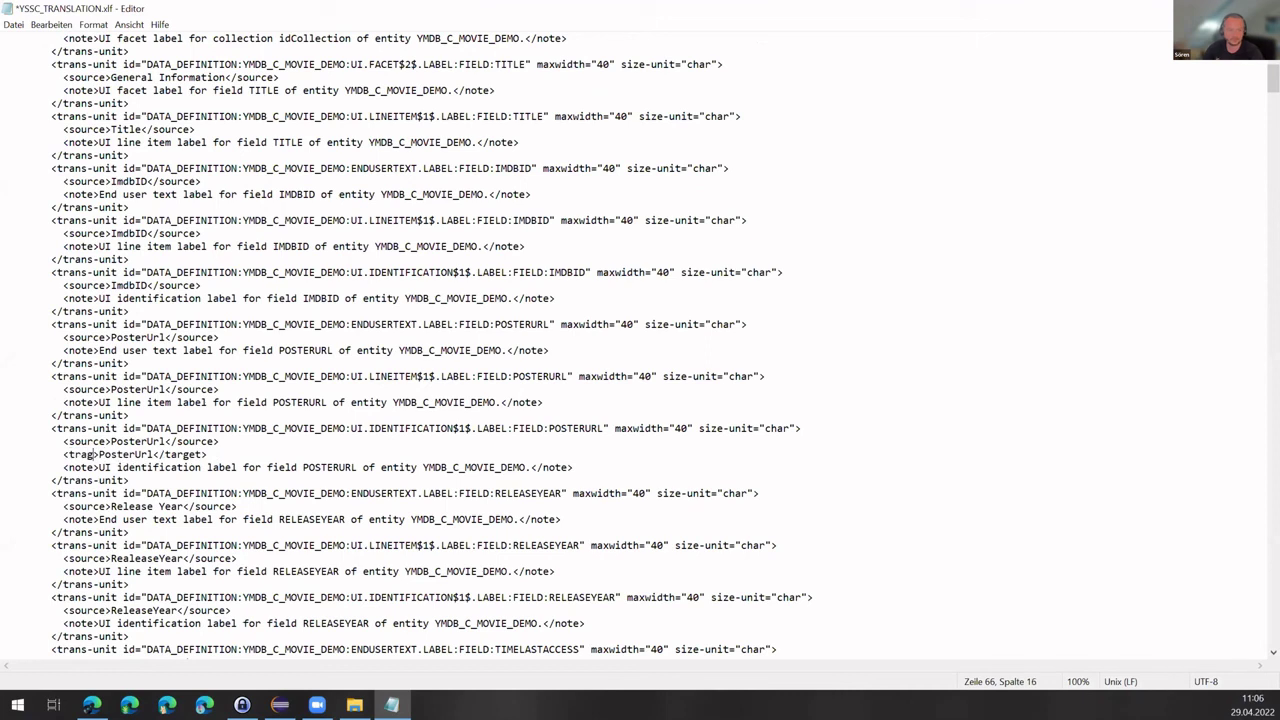
pyautogui.press('BackSpace')
pyautogui.press('BackSpace')
pyautogui.write('rget')
# Set the target text of the POSTERURL identification label to "Poster Link" and save the XLIFF file.
pyautogui.hotkey('shift', 'End')
pyautogui.hotkey('shift', 'Left')
pyautogui.hotkey('shift', 'Left')
pyautogui.hotkey('shift', 'Left')
pyautogui.hotkey('shift', 'Left')
pyautogui.hotkey('shift', 'Left')
pyautogui.hotkey('shift', 'Left')
pyautogui.hotkey('shift', 'Left')
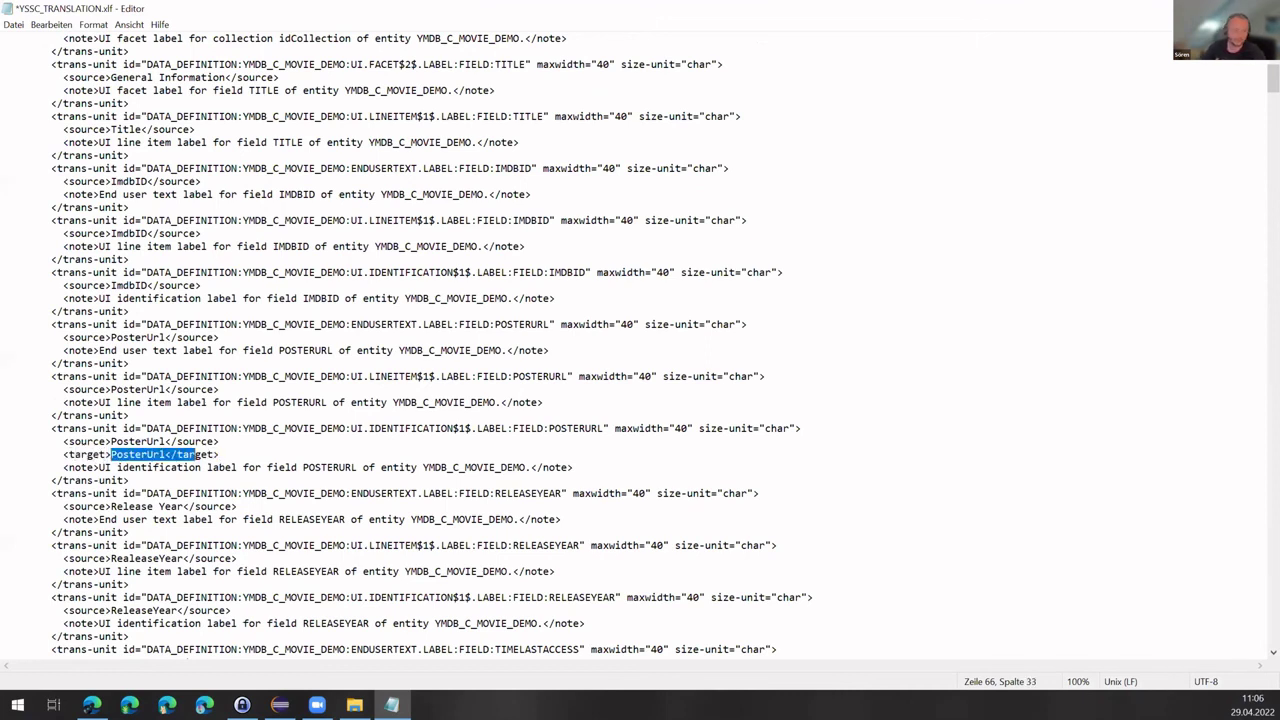
pyautogui.hotkey('shift', 'Left')
pyautogui.hotkey('shift', 'Left')
pyautogui.write('Poster ')
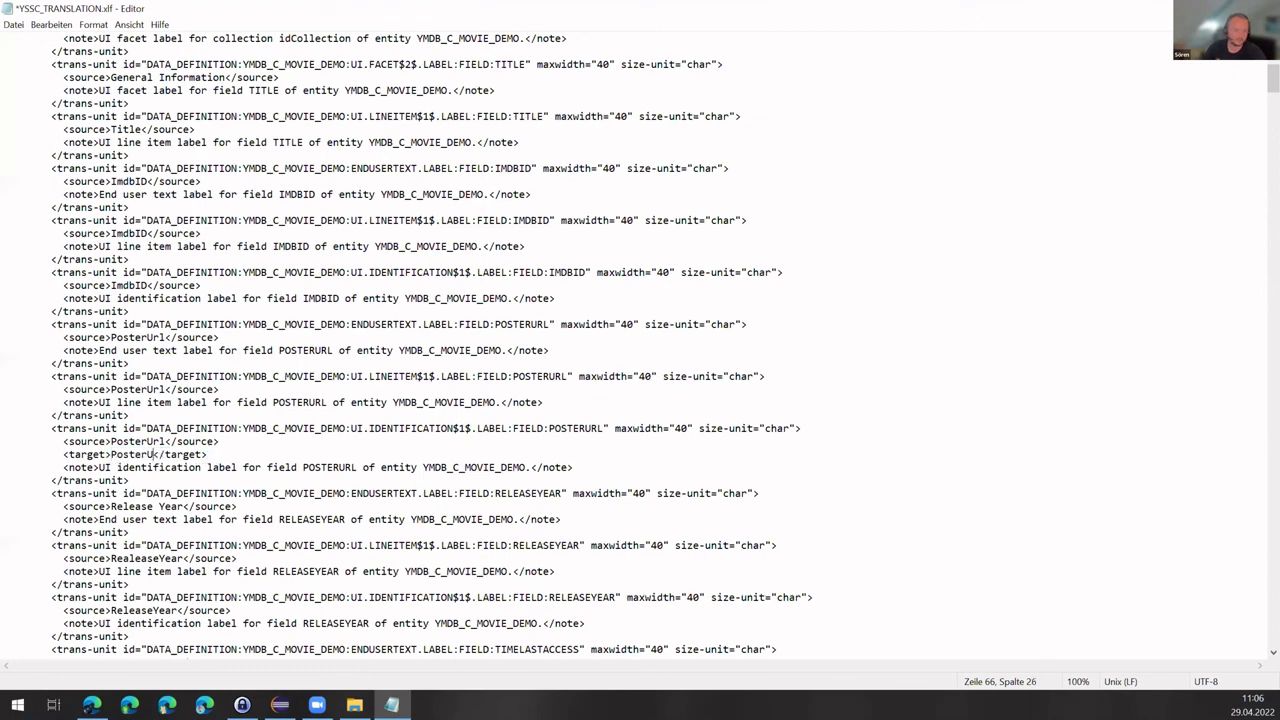
pyautogui.write('Link')
pyautogui.hotkey('ctrl', 's')
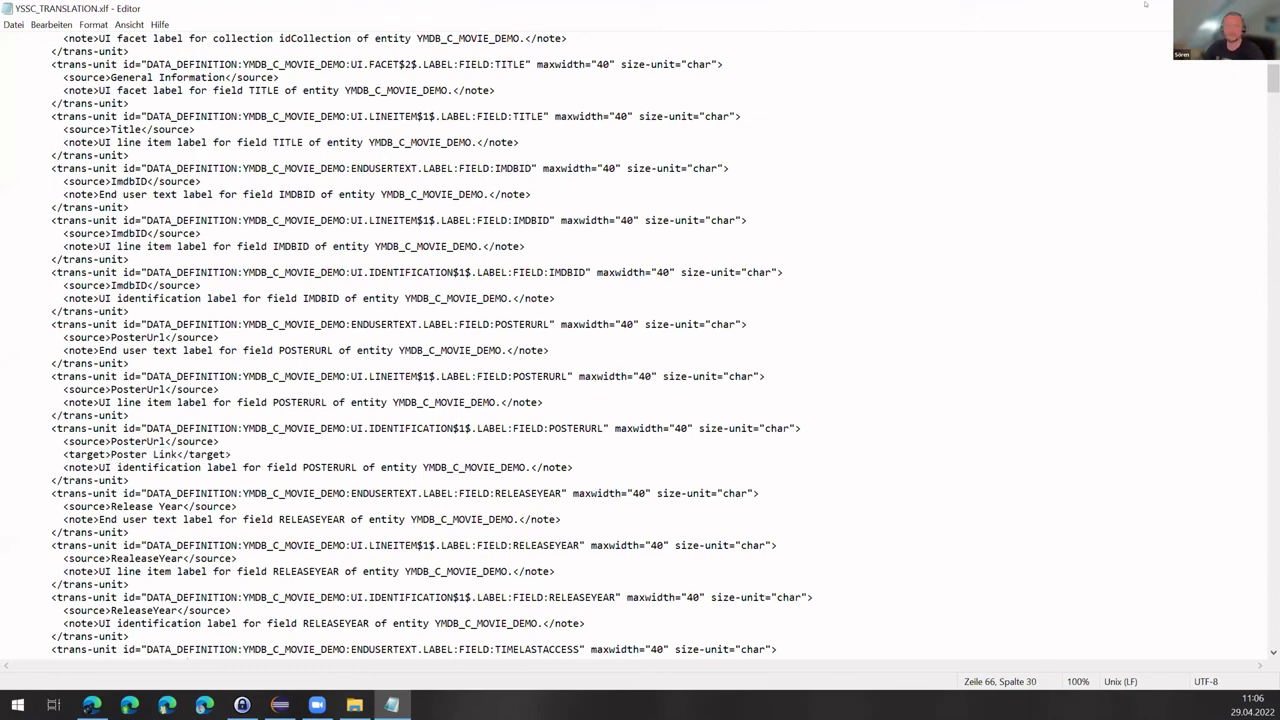
# Switch back to the browser, discard the pending YSSC_TRANSLATION.xlf download entry and close the downloads list.
pyautogui.hotkey('alt', 'Tab')
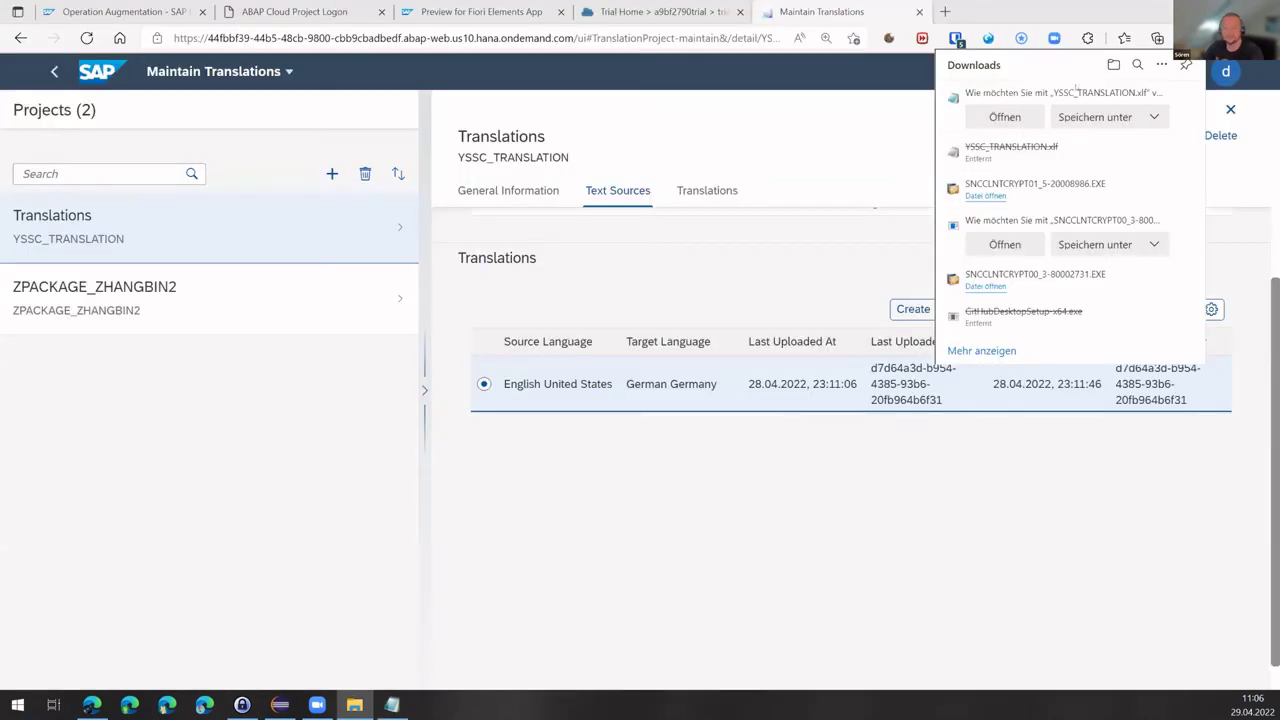
pyautogui.click(1186, 97)
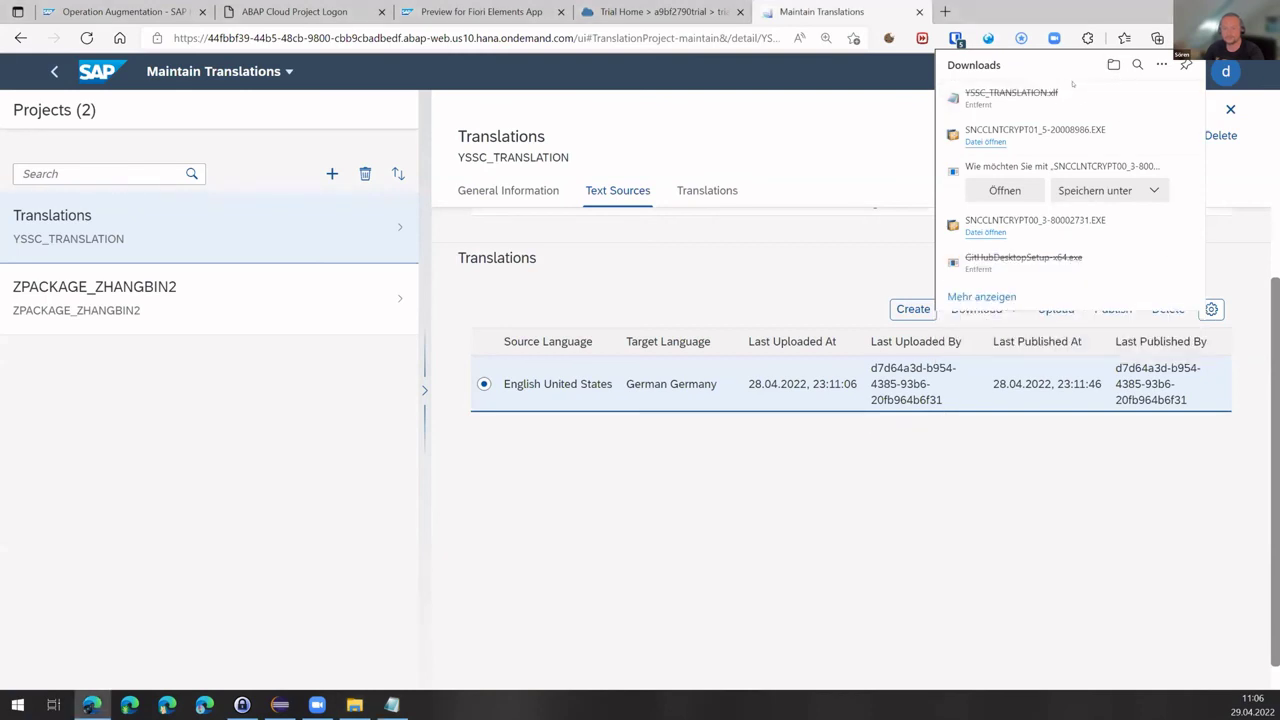
pyautogui.click(865, 254)
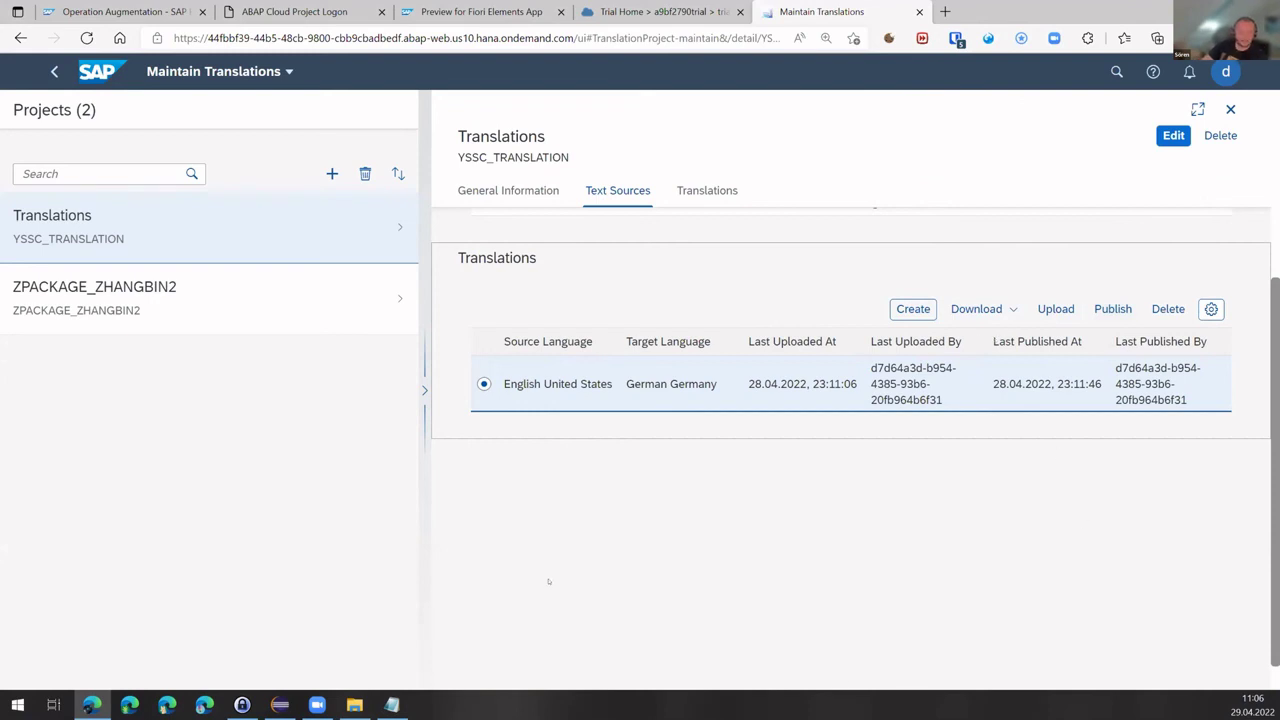
# Switch to Eclipse and open the service binding YMDB_UI_MOVIE_O2 of package YMDB to view its service version details.
pyautogui.click(279, 705)
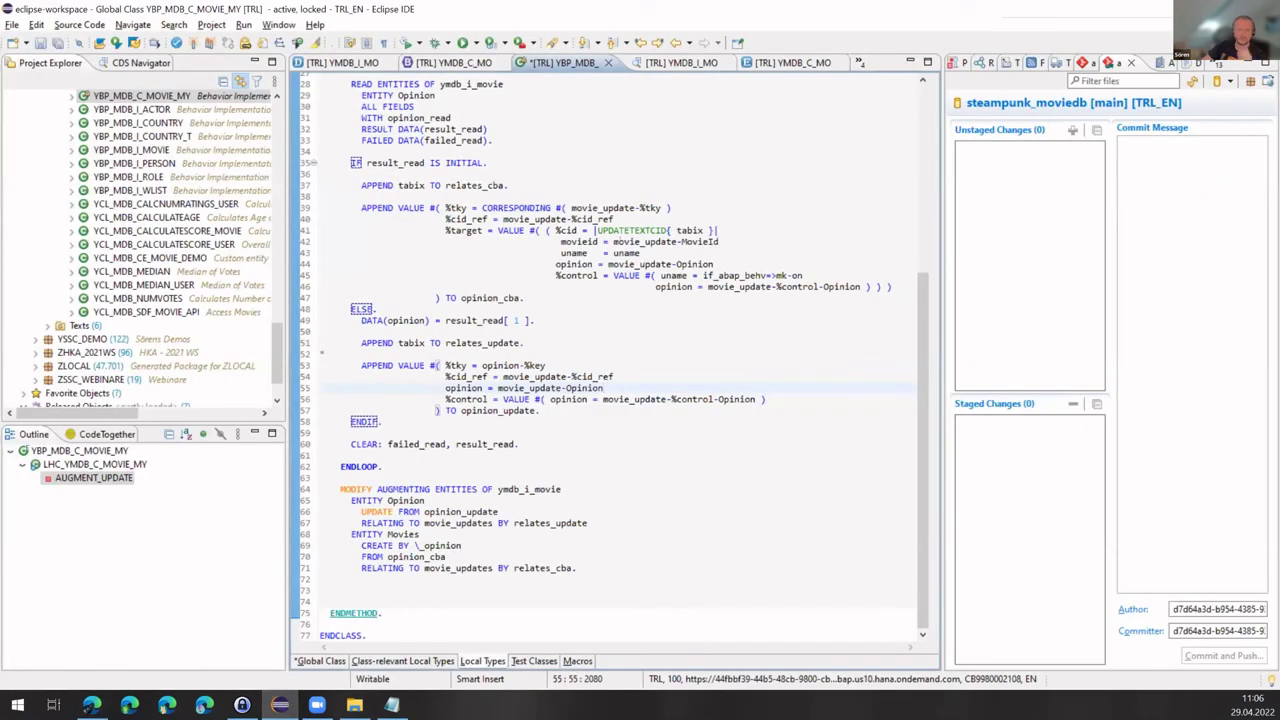
pyautogui.scroll(1, 170, 190)
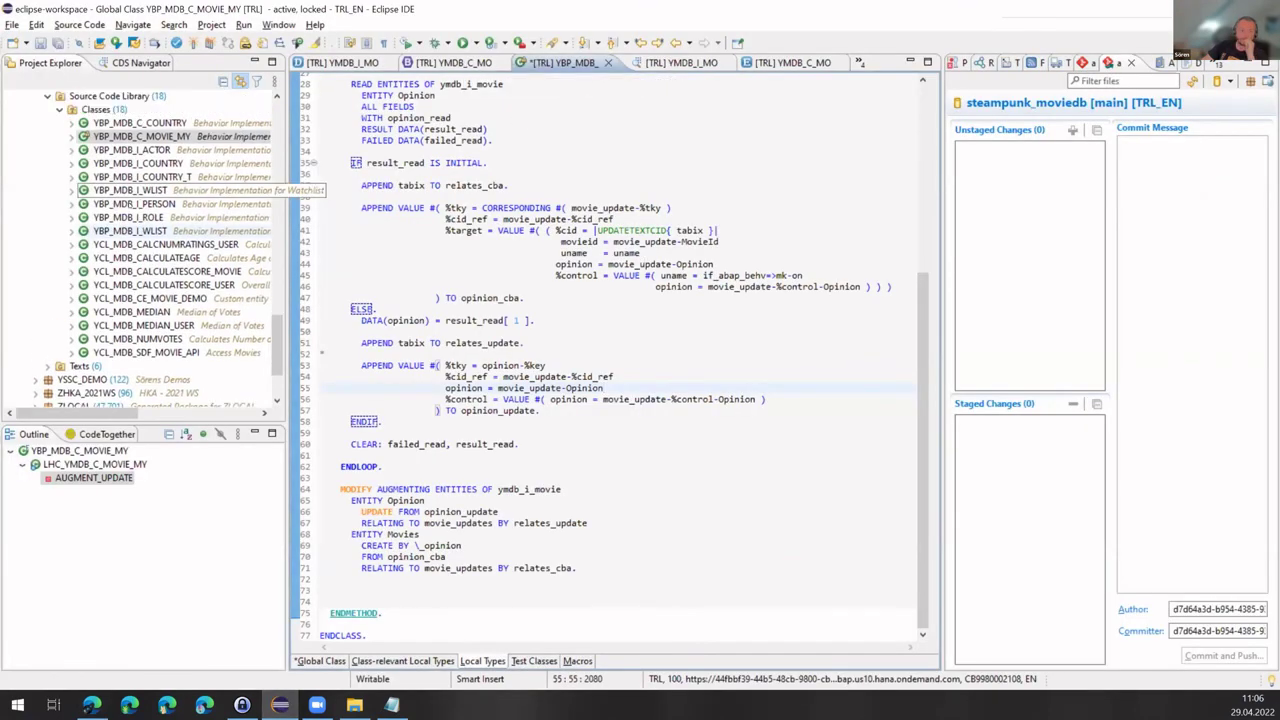
pyautogui.scroll(10, 168, 188)
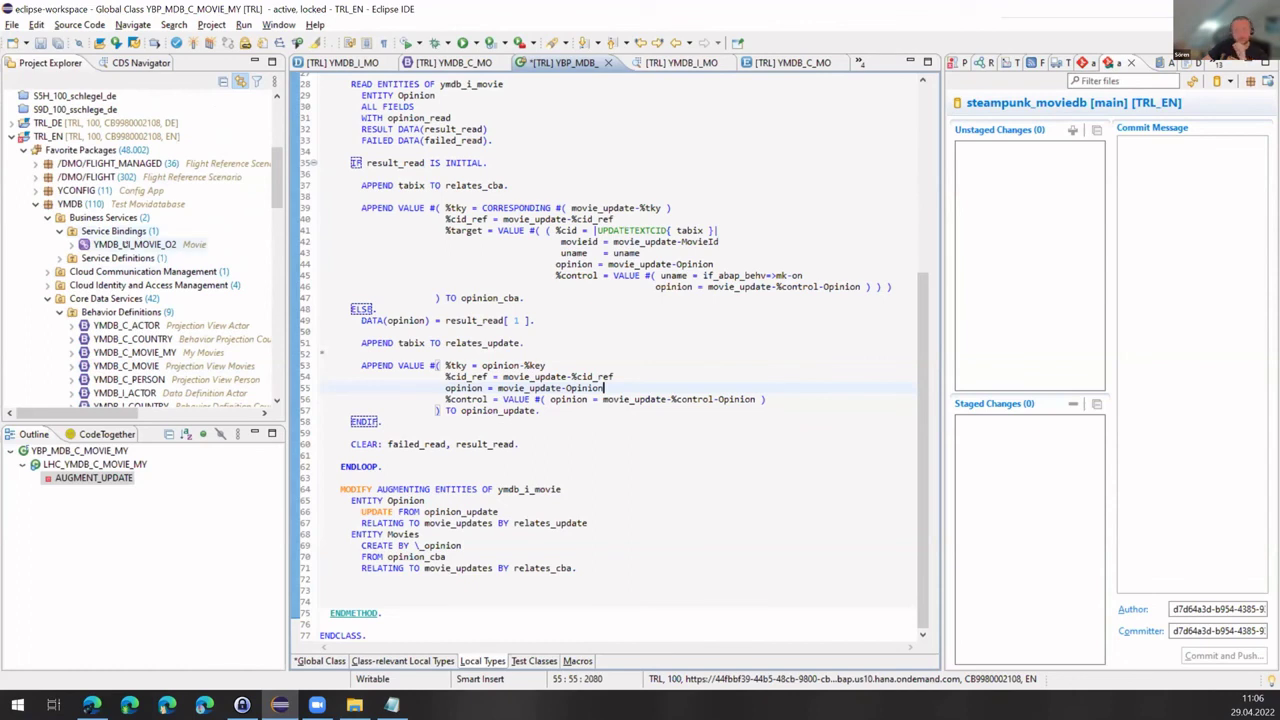
pyautogui.doubleClick(135, 244)
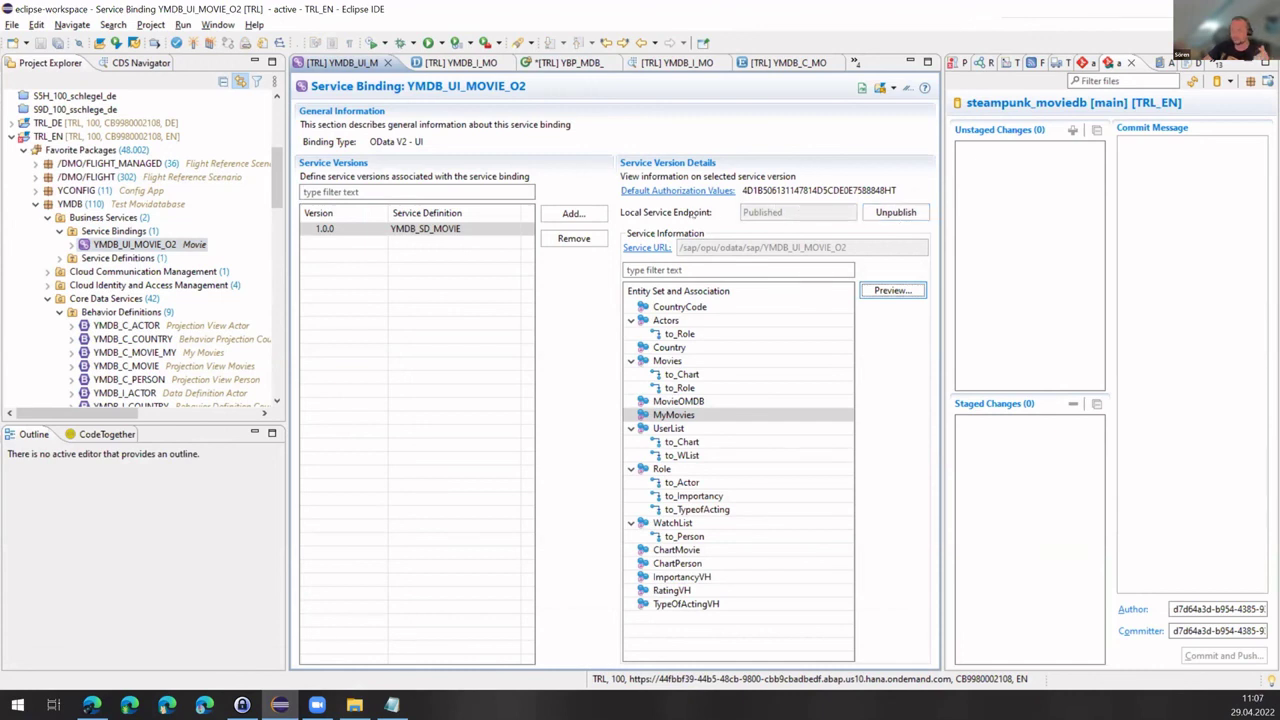
pyautogui.click(704, 213)
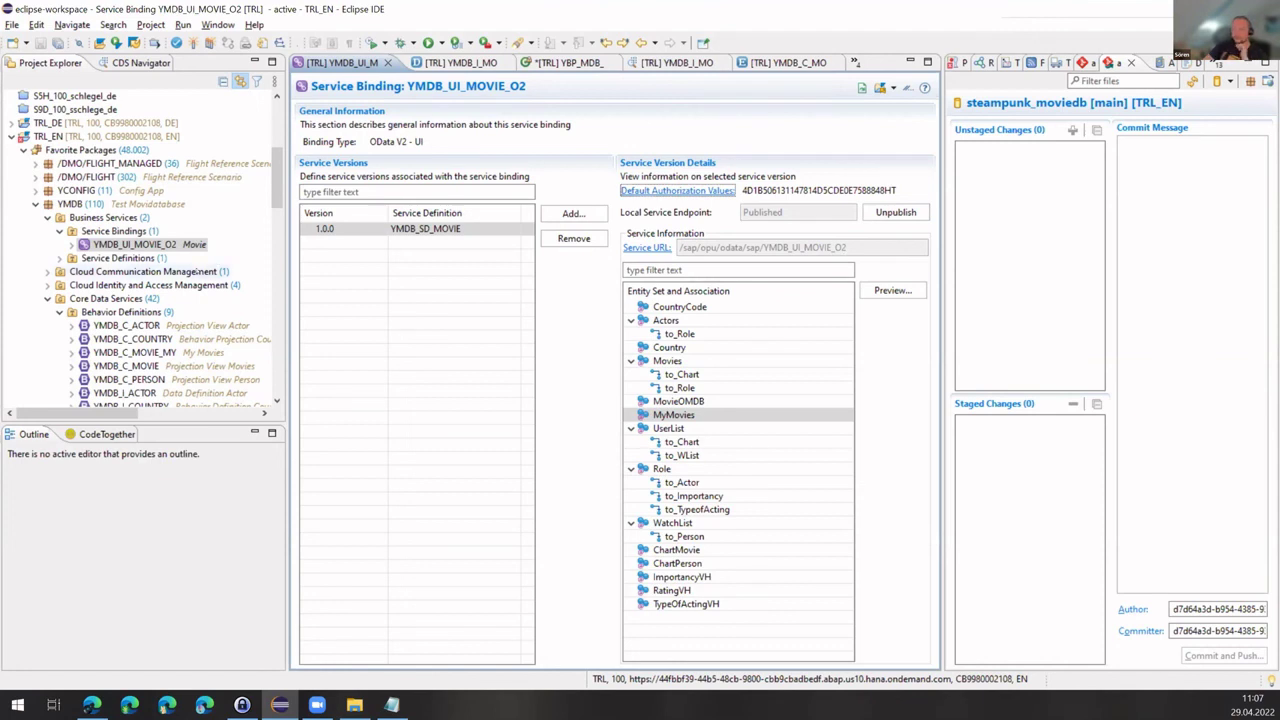
pyautogui.scroll(-1, 197, 271)
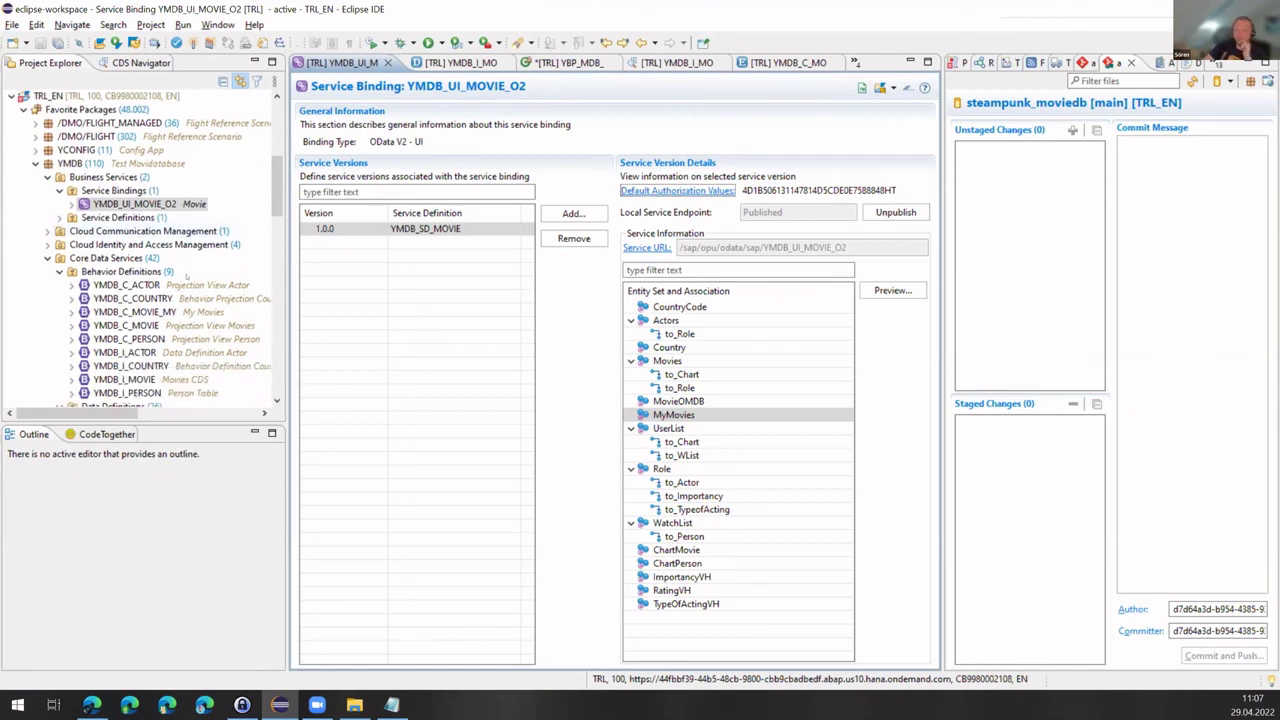